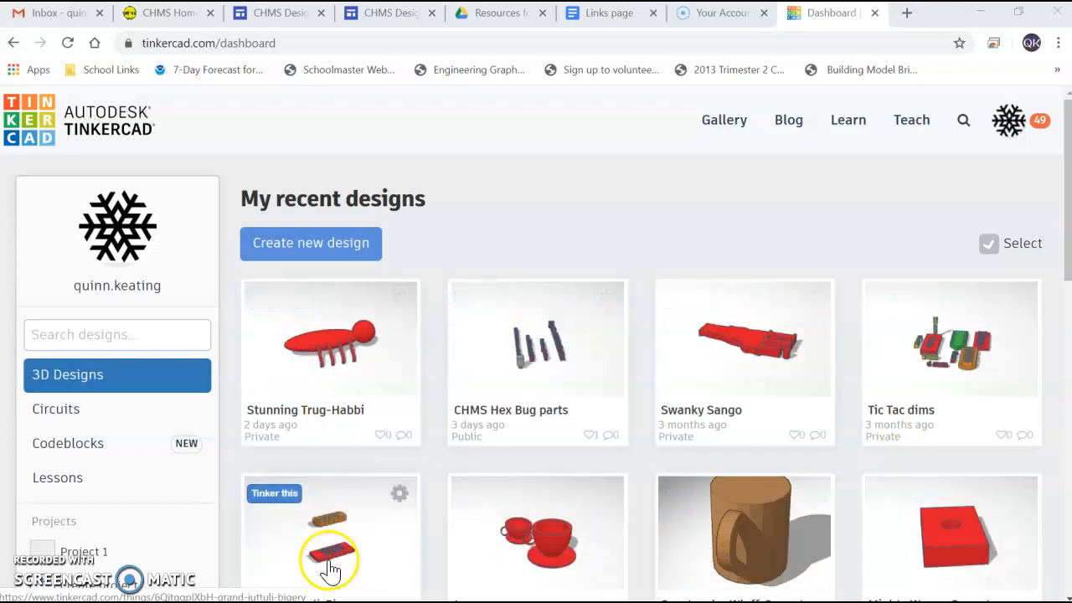
# - Create a new 3D design from the dashboard
pyautogui.scroll(-2, 520, 452)
pyautogui.scroll(-3, 520, 453)
pyautogui.scroll(5, 522, 445)
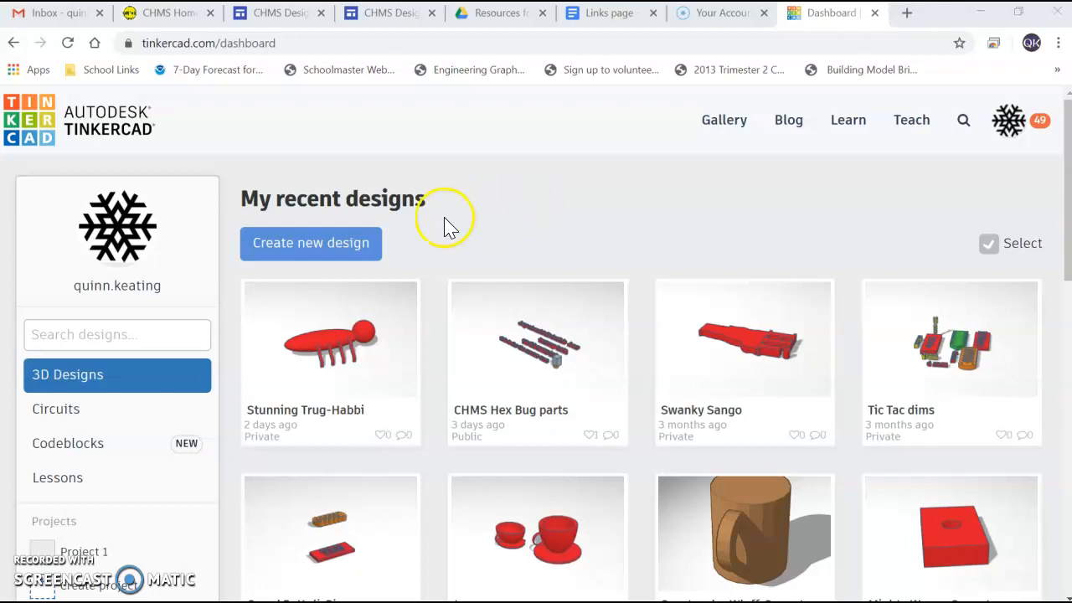
pyautogui.click(302, 253)
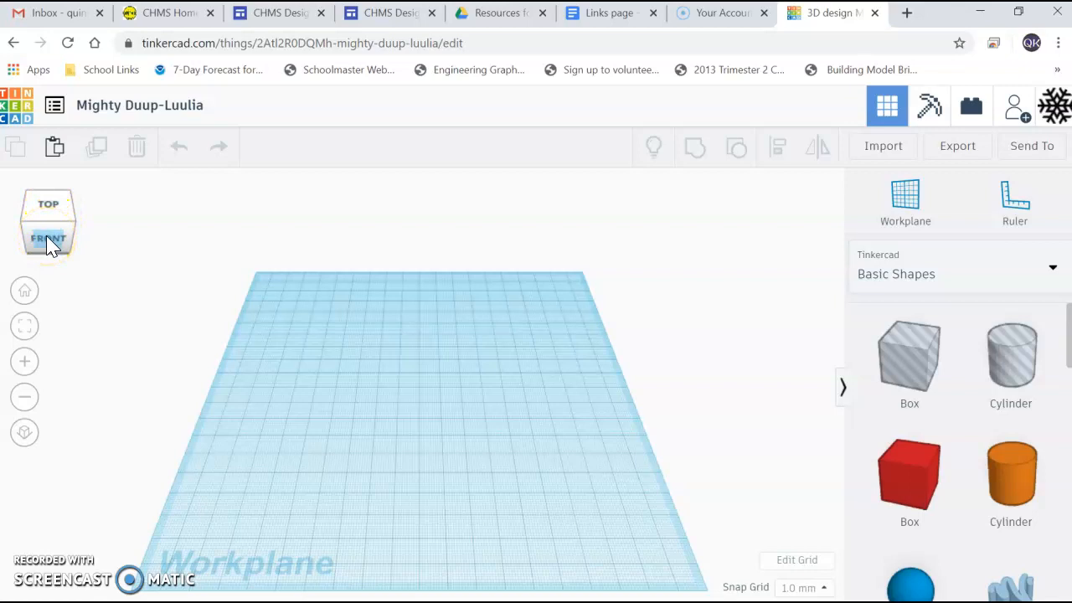
# - Examine the empty workplane from different angles and zoom levels, including from below and in the home view
pyautogui.moveTo(46, 235)
pyautogui.mouseDown()
pyautogui.moveTo(57, 230)
pyautogui.moveTo(34, 232)
pyautogui.moveTo(64, 237)
pyautogui.moveTo(59, 221)
pyautogui.mouseUp()
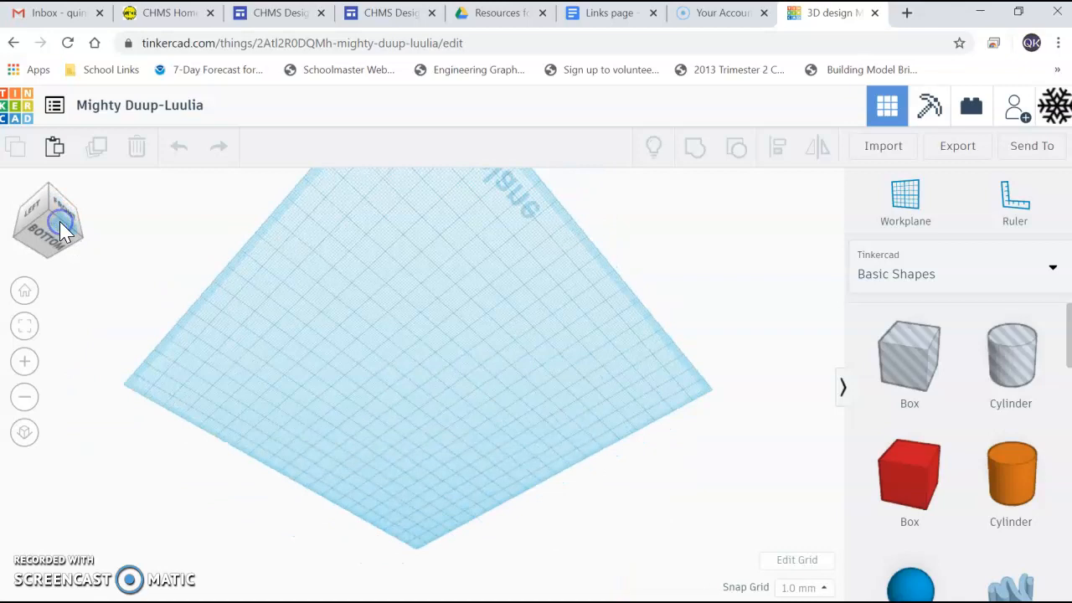
pyautogui.click(26, 298)
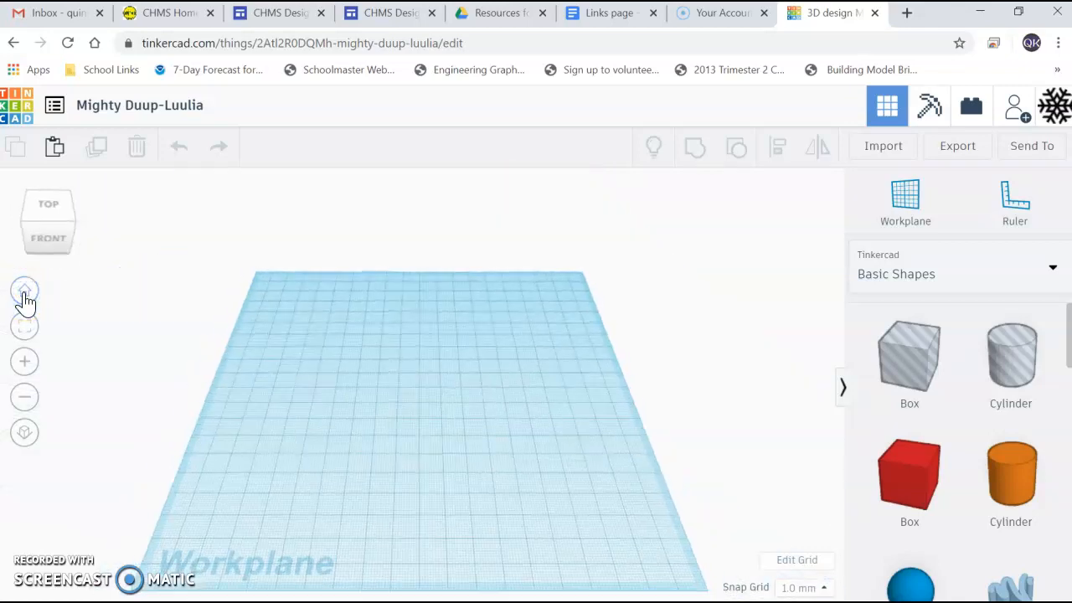
pyautogui.click(25, 363)
pyautogui.click(22, 395)
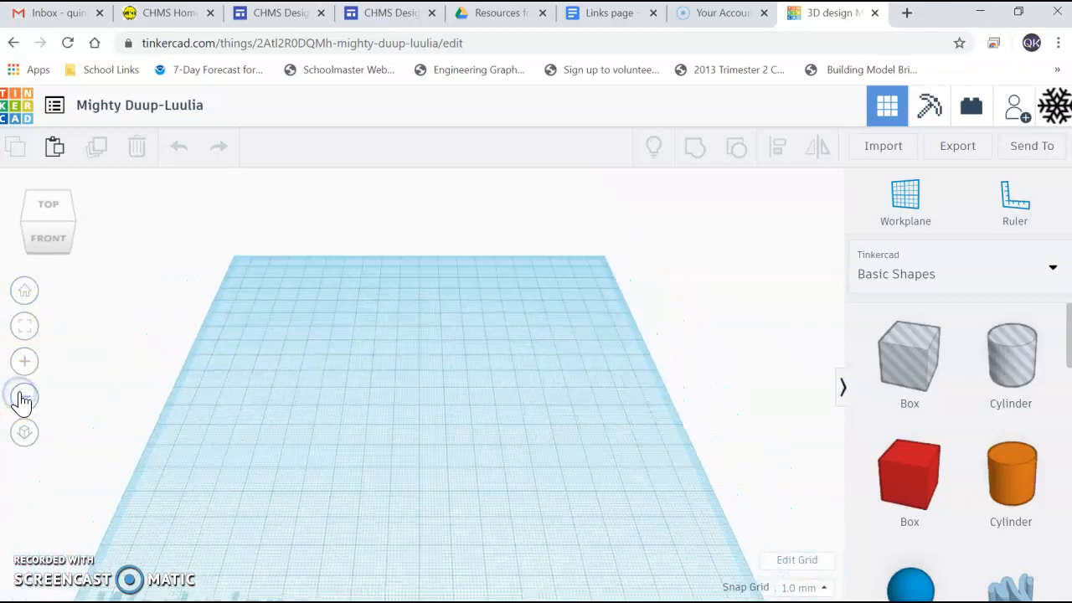
pyautogui.click(21, 399)
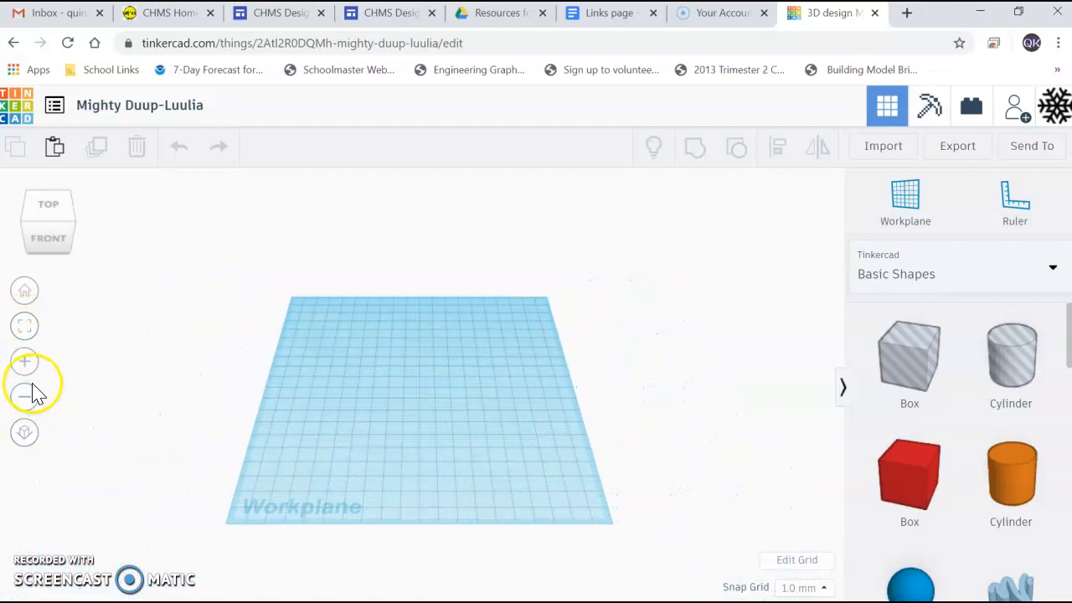
pyautogui.moveTo(52, 251)
pyautogui.mouseDown()
pyautogui.moveTo(62, 239)
pyautogui.moveTo(43, 232)
pyautogui.mouseUp()
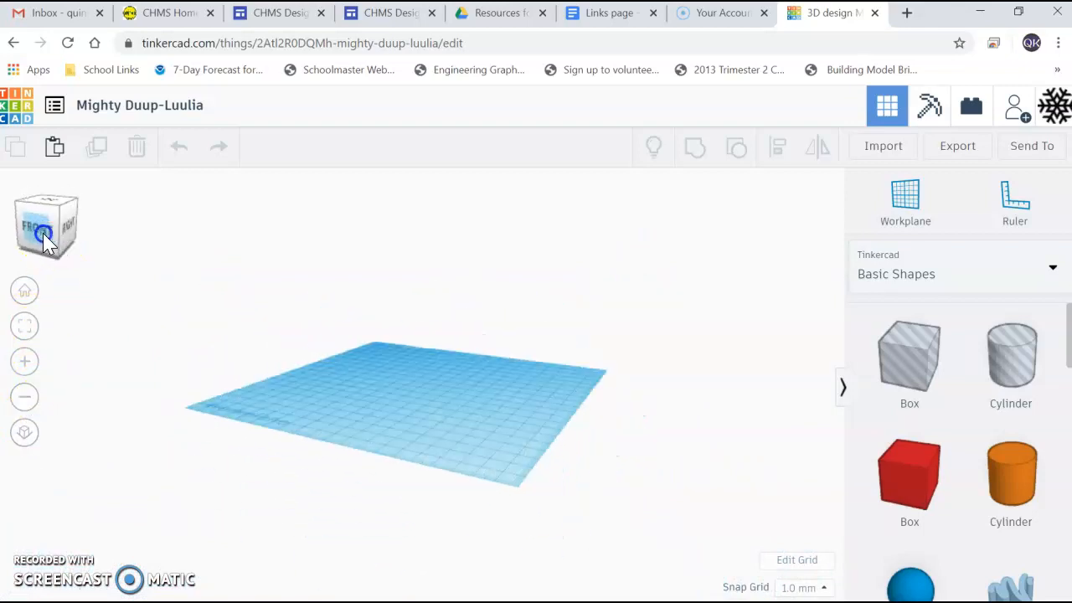
pyautogui.click(25, 293)
pyautogui.click(23, 360)
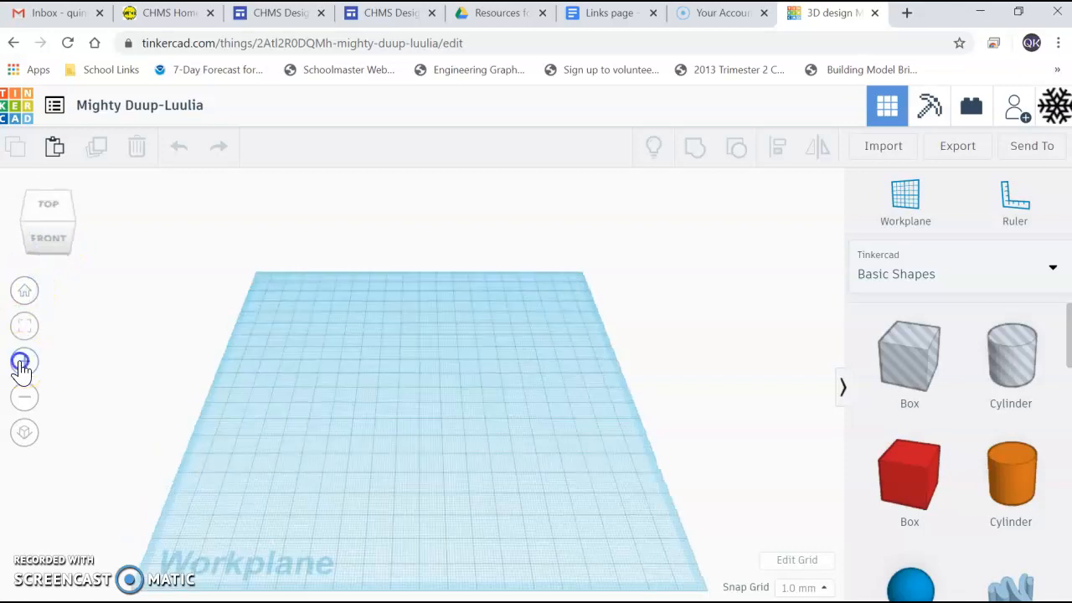
pyautogui.click(29, 399)
pyautogui.click(25, 397)
pyautogui.scroll(-2, 966, 377)
pyautogui.scroll(3, 969, 382)
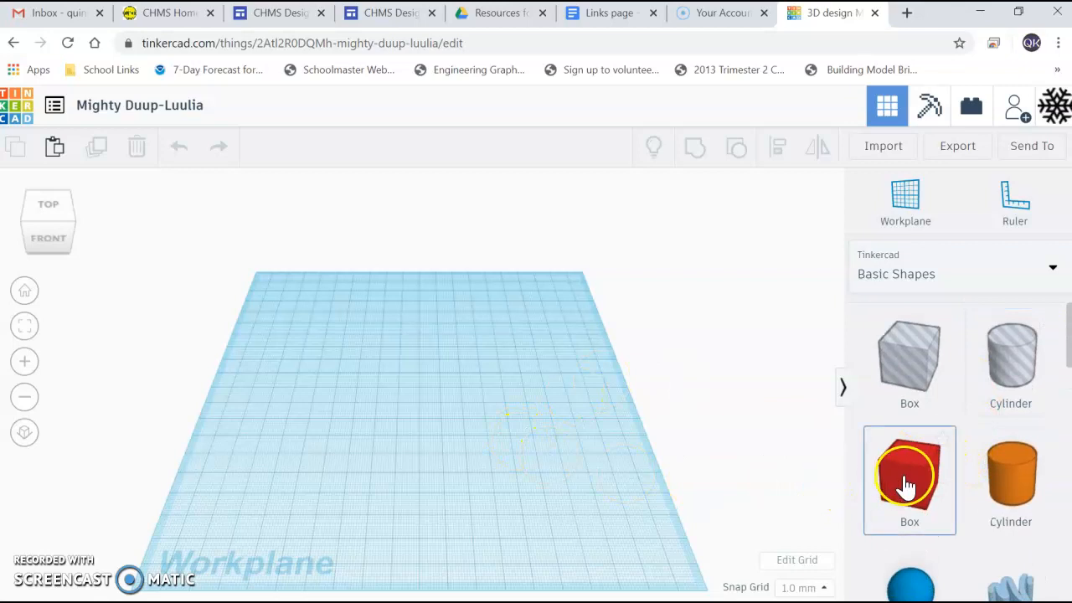
# - Place a red box on the workplane and resize it to about 75 by 62 mm with a height of about 21 mm
pyautogui.moveTo(904, 484); pyautogui.dragTo(327, 400)
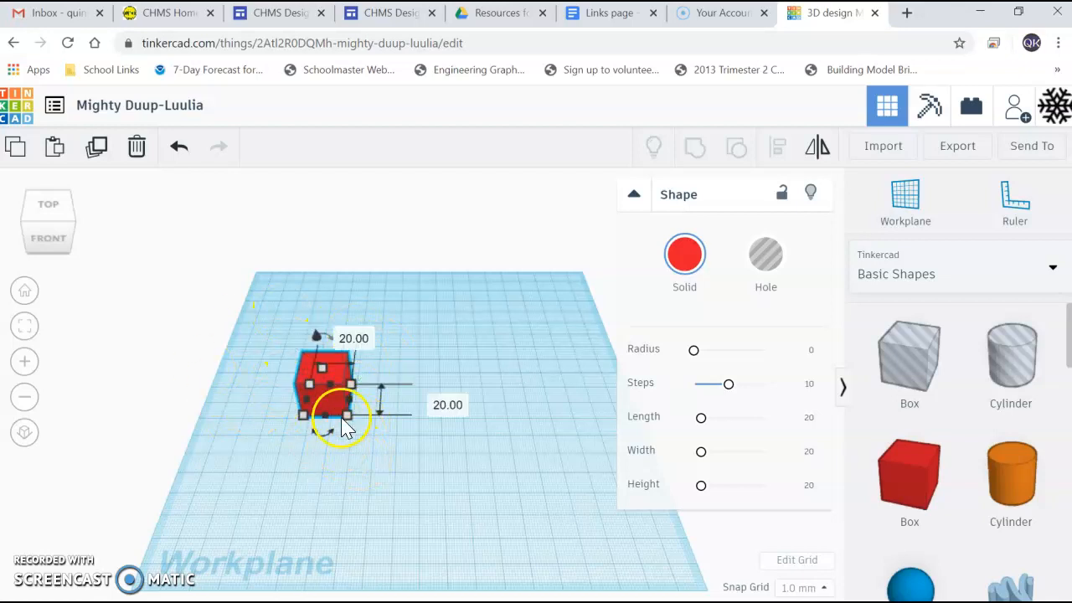
pyautogui.moveTo(350, 421); pyautogui.dragTo(474, 492)
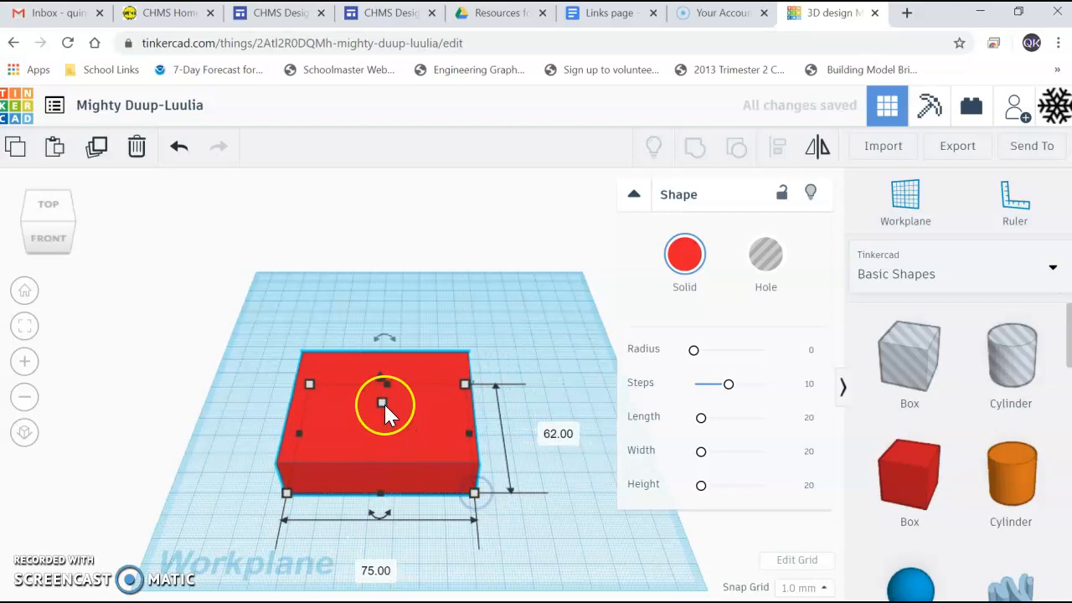
pyautogui.moveTo(381, 389); pyautogui.dragTo(376, 324)
pyautogui.click(64, 232)
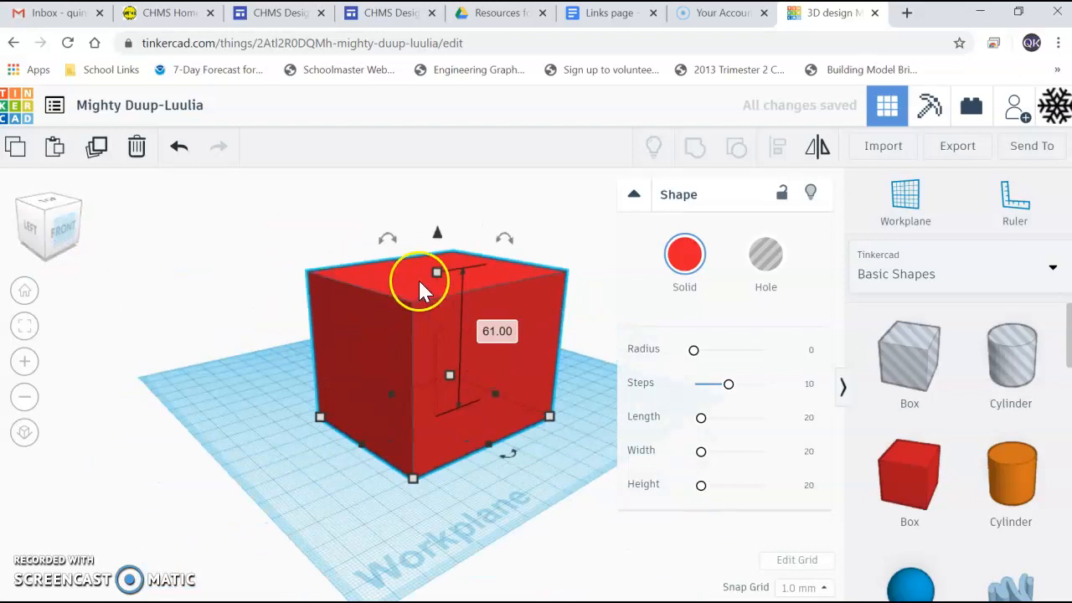
pyautogui.moveTo(437, 272); pyautogui.dragTo(441, 361)
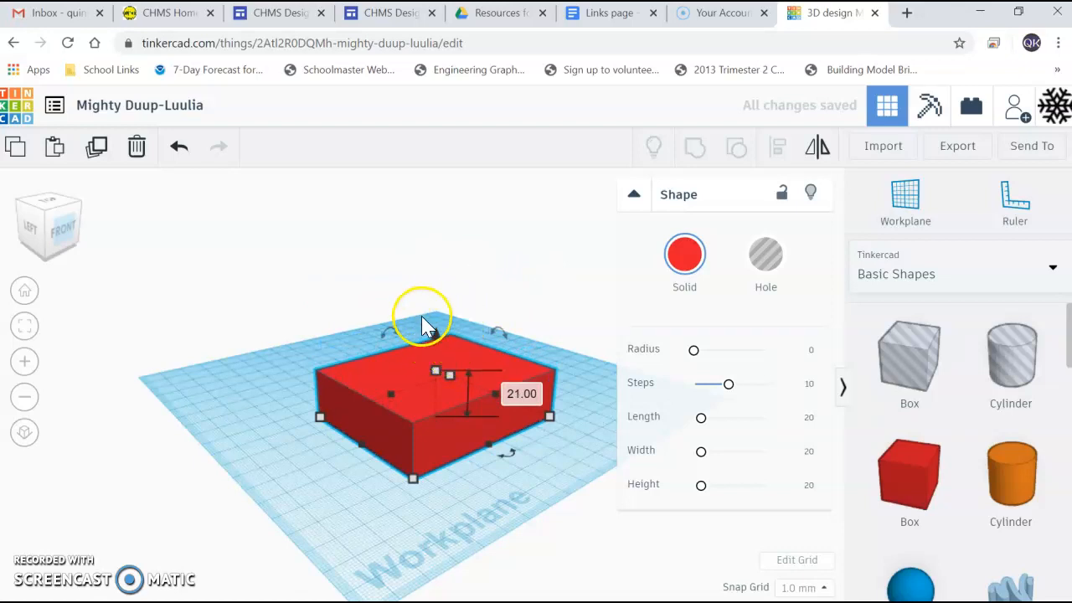
# - Lift the box above the workplane and drop it back onto the workplane surface
pyautogui.moveTo(436, 333); pyautogui.dragTo(435, 236)
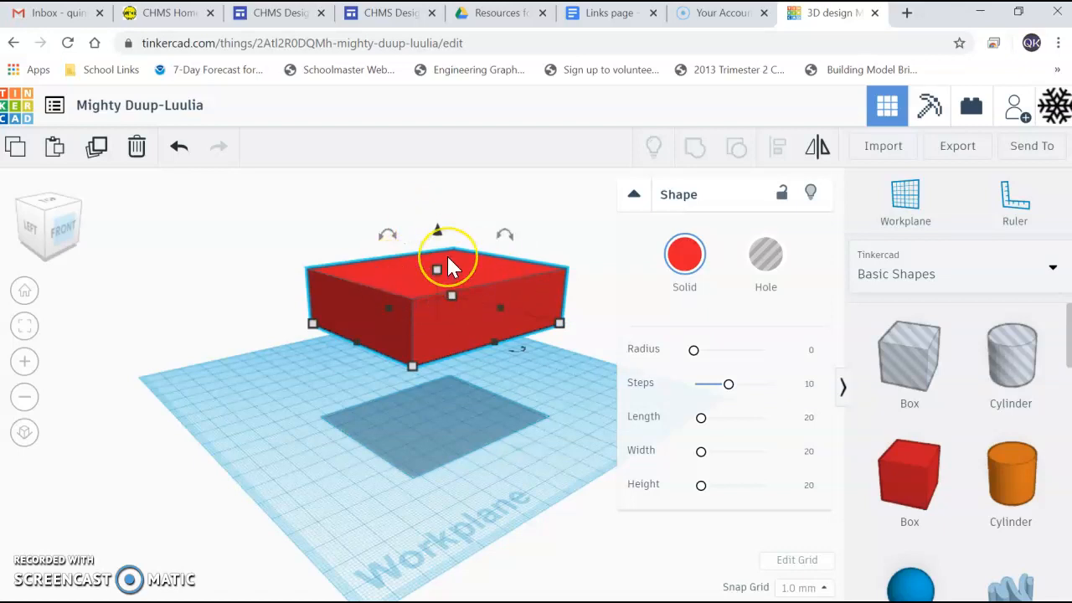
pyautogui.press('d')
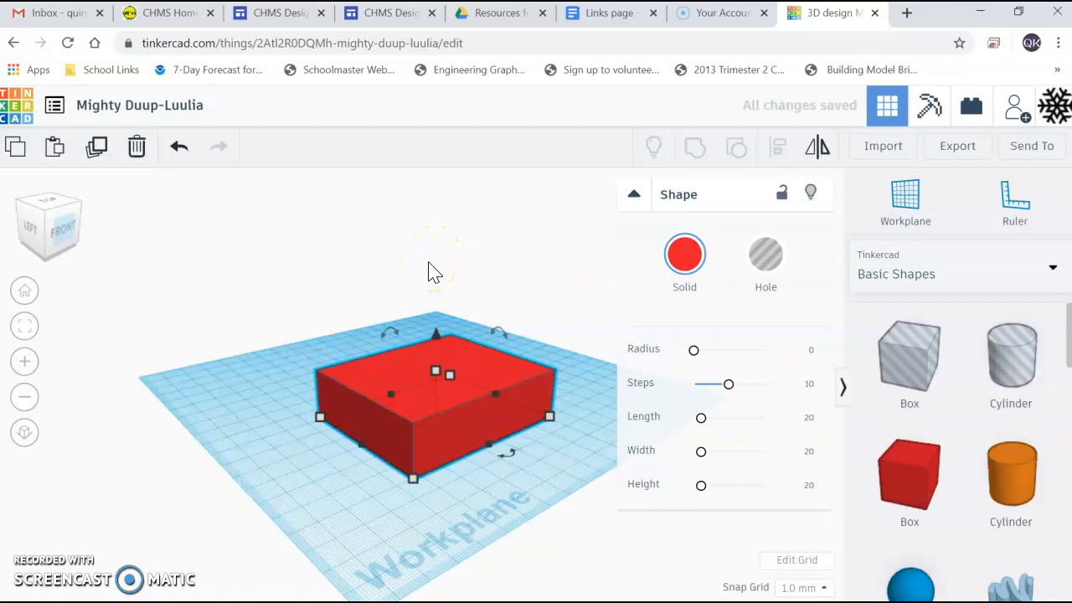
# - Delete the resized box, and place and delete a second red box at its default size
pyautogui.press('Delete')
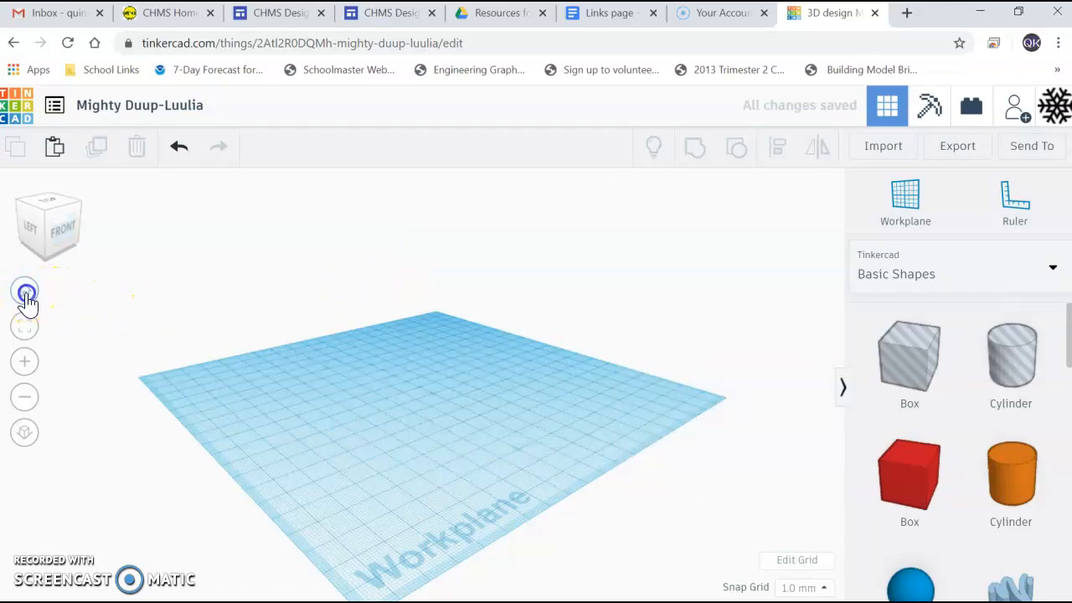
pyautogui.click(26, 295)
pyautogui.moveTo(871, 474); pyautogui.dragTo(396, 374)
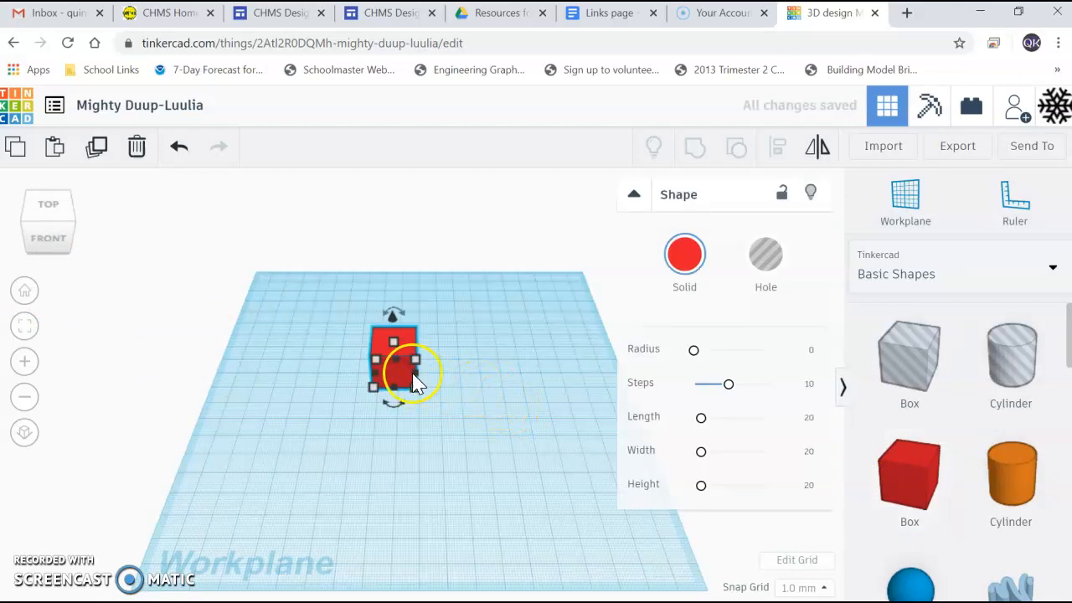
pyautogui.click(136, 150)
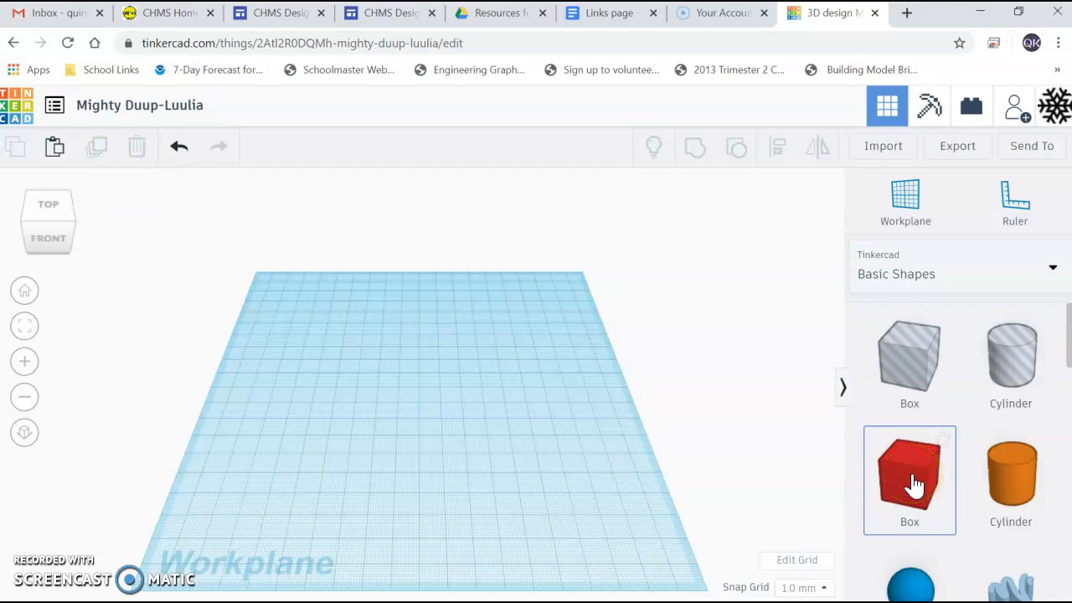
# - Place a red box about 54 by 54 mm on the workplane and add an orange cylinder beside it
pyautogui.moveTo(756, 459); pyautogui.dragTo(457, 472)
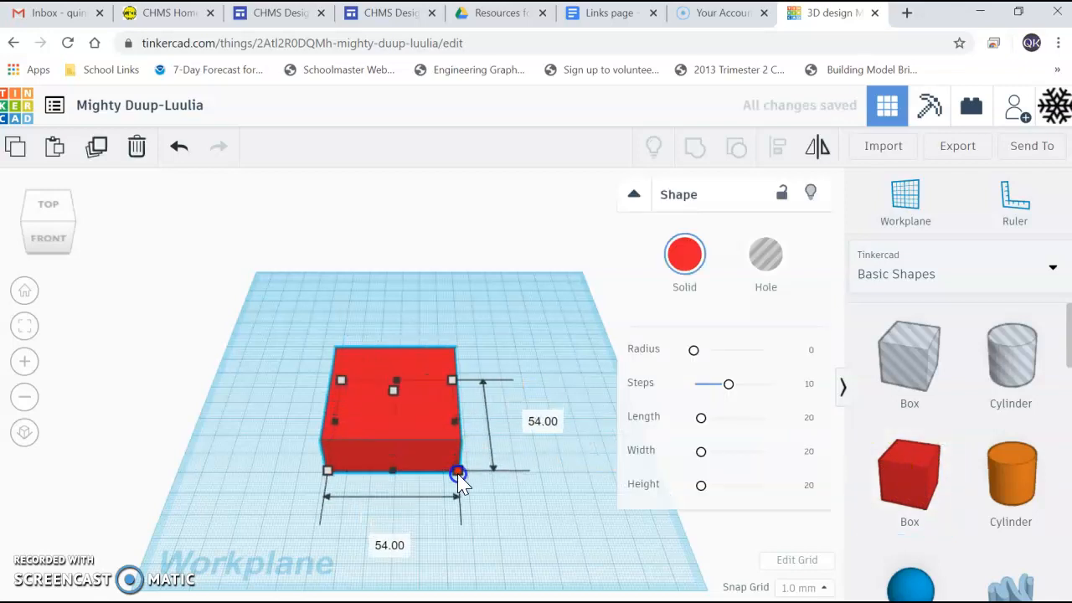
pyautogui.scroll(-3, 984, 505)
pyautogui.scroll(-9, 991, 505)
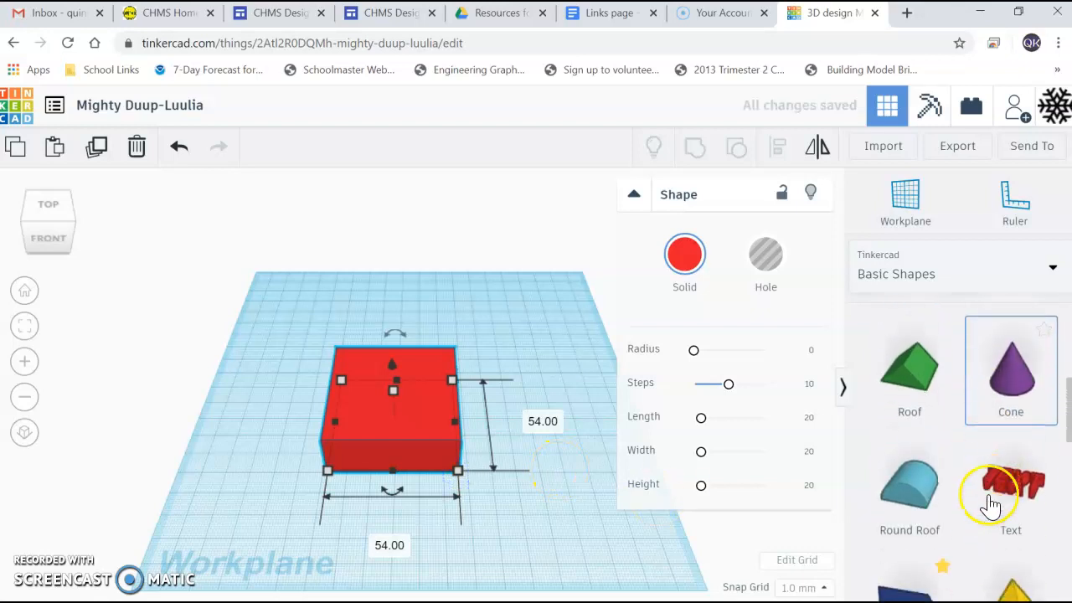
pyautogui.scroll(10, 972, 503)
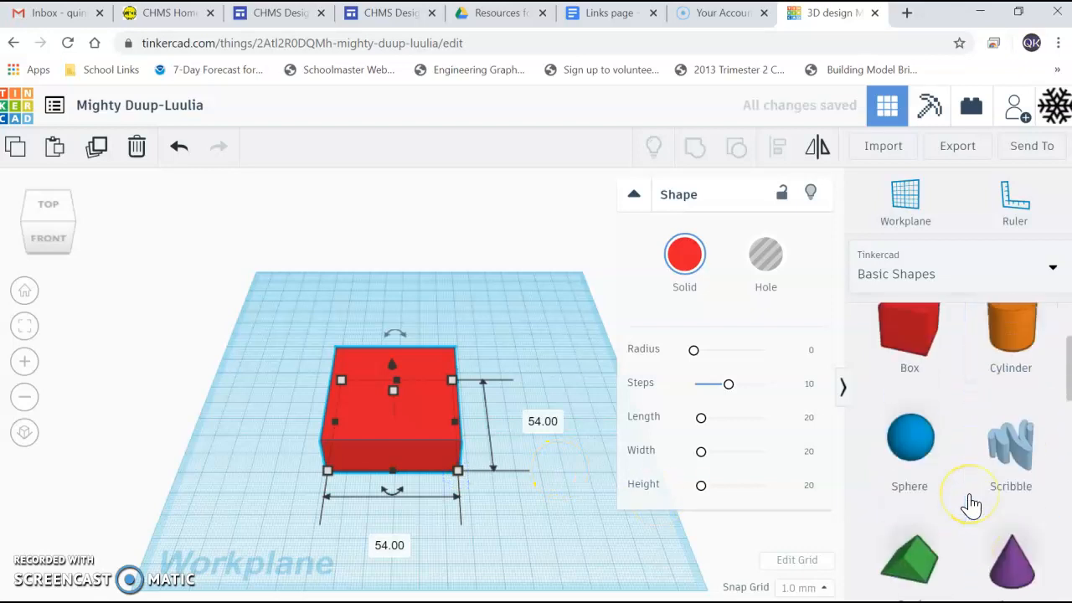
pyautogui.moveTo(1011, 469); pyautogui.dragTo(281, 420)
# - Raise the orange cylinder above the workplane and move it over the red box so it sticks out of the top
pyautogui.moveTo(299, 461); pyautogui.dragTo(403, 433, button='right')
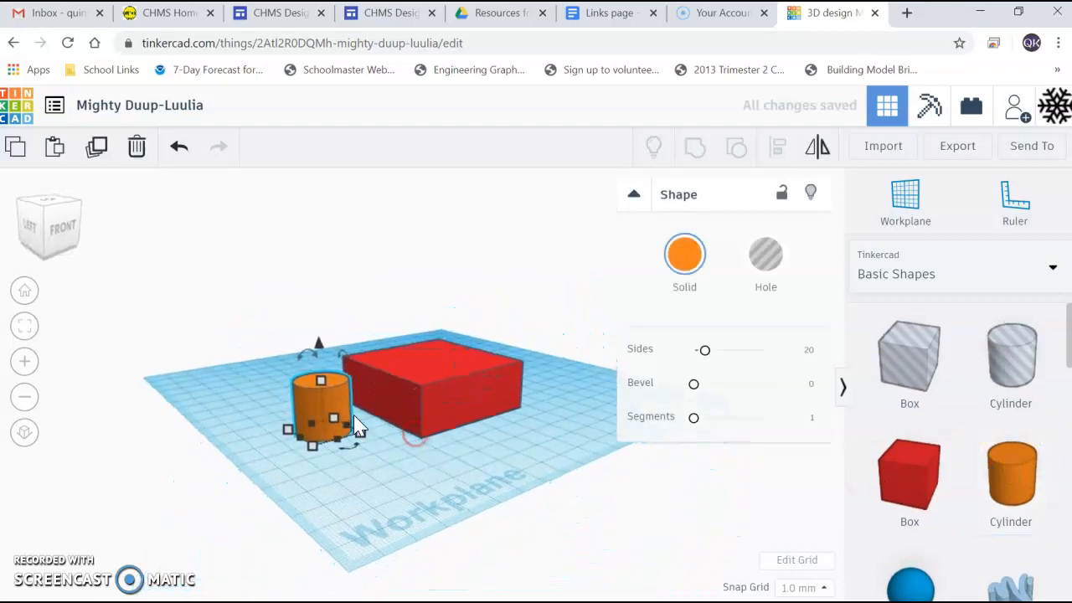
pyautogui.moveTo(329, 407)
pyautogui.mouseDown()
pyautogui.moveTo(327, 377)
pyautogui.moveTo(332, 409)
pyautogui.mouseUp()
pyautogui.moveTo(325, 352); pyautogui.dragTo(312, 306)
pyautogui.moveTo(486, 460); pyautogui.dragTo(371, 483, button='right')
pyautogui.click(277, 400)
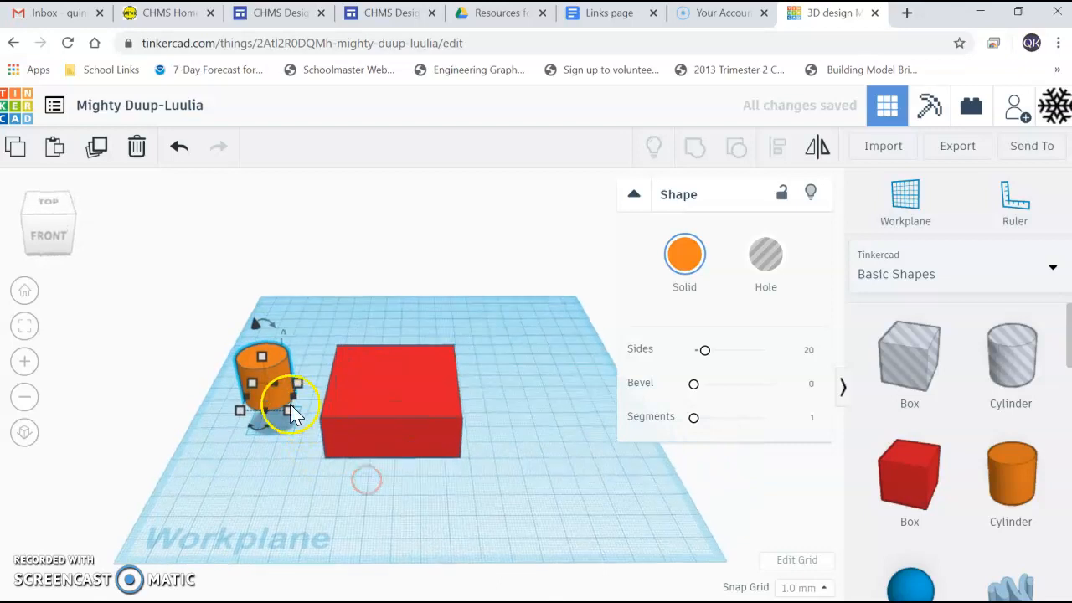
pyautogui.moveTo(275, 404); pyautogui.dragTo(396, 401)
pyautogui.click(534, 417)
pyautogui.moveTo(534, 417); pyautogui.dragTo(400, 420, button='right')
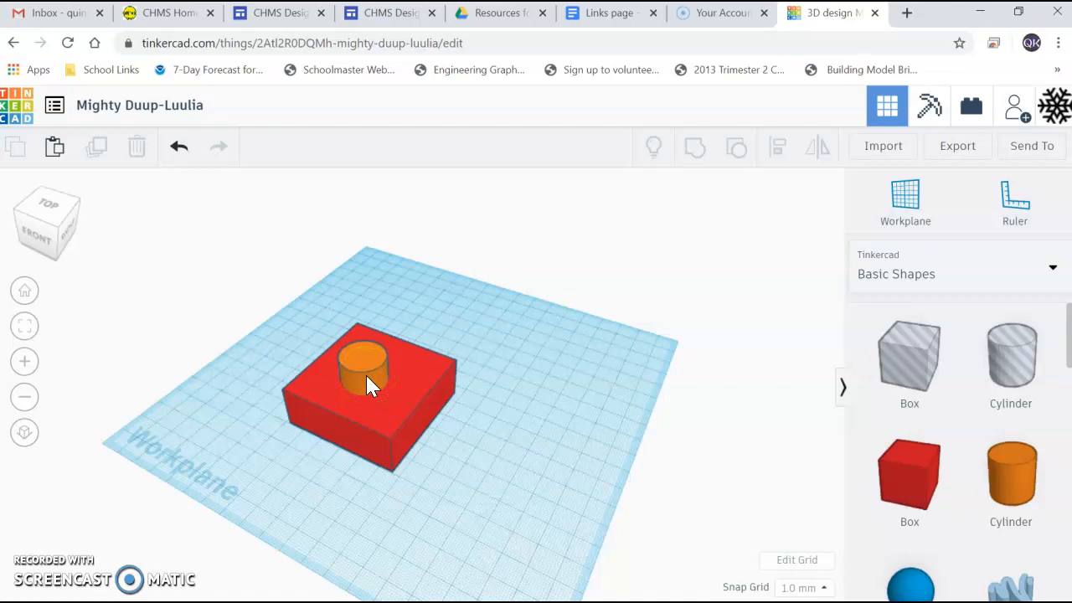
# - Shift the red box about 4 mm on its own, leaving the cylinder in place
pyautogui.moveTo(387, 418); pyautogui.dragTo(352, 373)
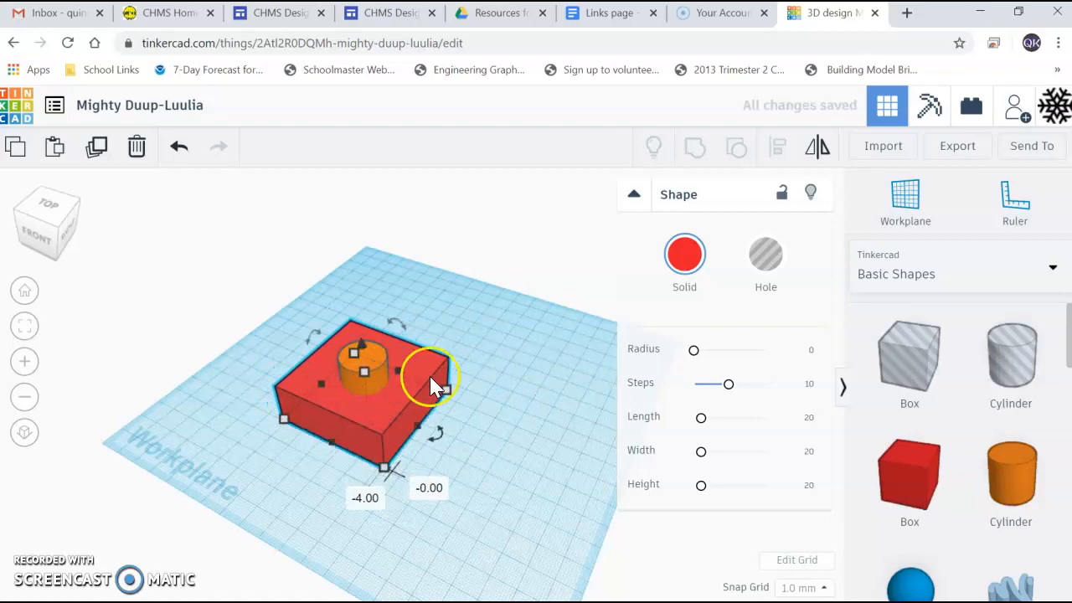
pyautogui.click(528, 377)
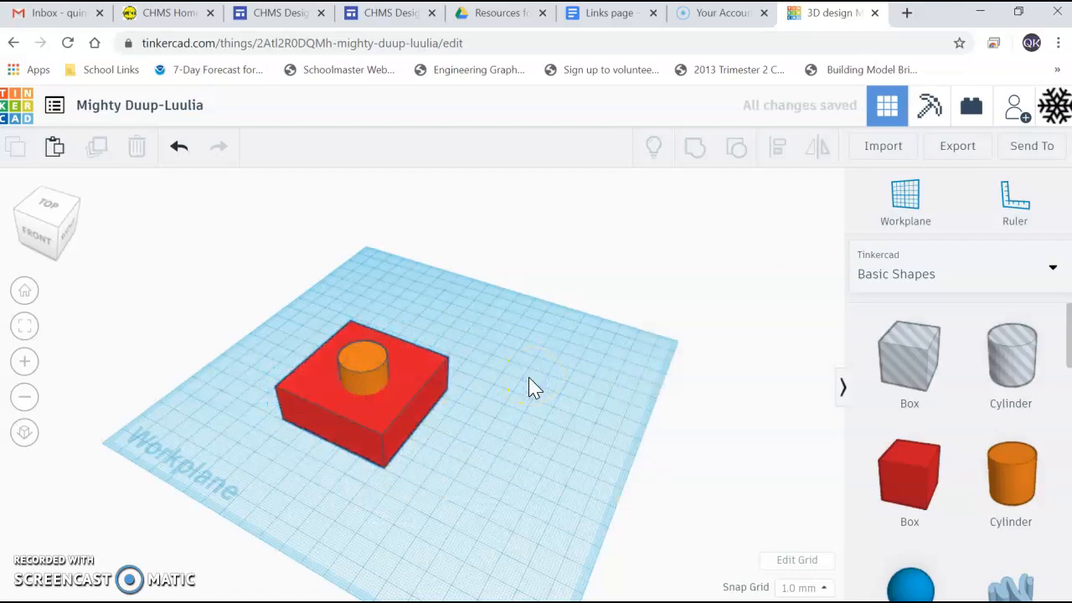
# - Group the red box and the cylinder and move them together across the workplane
pyautogui.moveTo(231, 381); pyautogui.dragTo(402, 355, button='right')
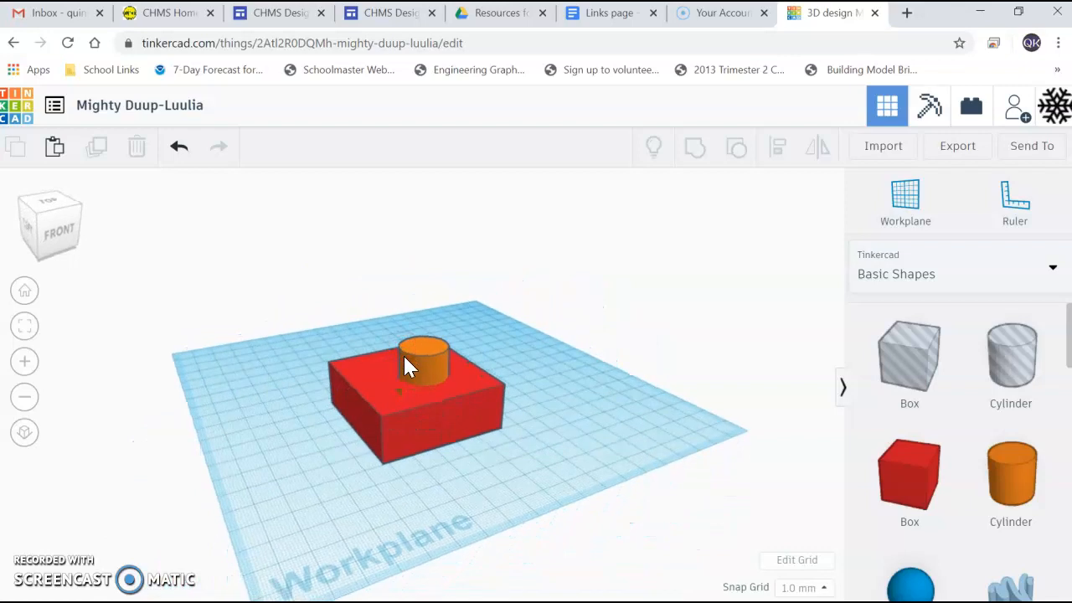
pyautogui.moveTo(276, 297); pyautogui.dragTo(300, 343)
pyautogui.moveTo(404, 444); pyautogui.dragTo(565, 494)
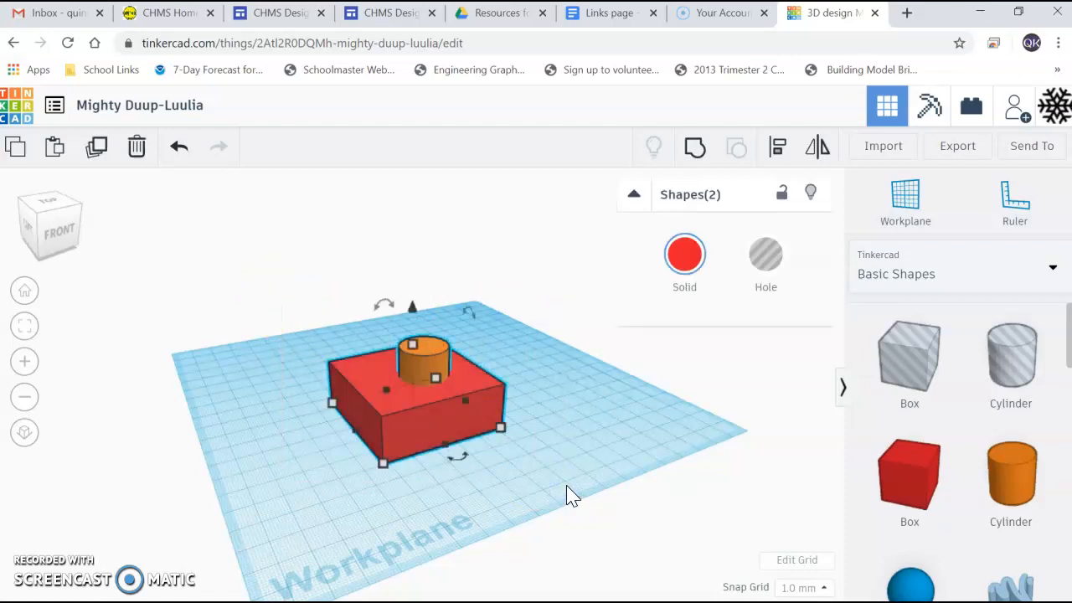
pyautogui.click(699, 155)
pyautogui.click(550, 363)
pyautogui.moveTo(478, 412)
pyautogui.mouseDown()
pyautogui.moveTo(503, 358)
pyautogui.moveTo(519, 399)
pyautogui.moveTo(467, 414)
pyautogui.mouseUp()
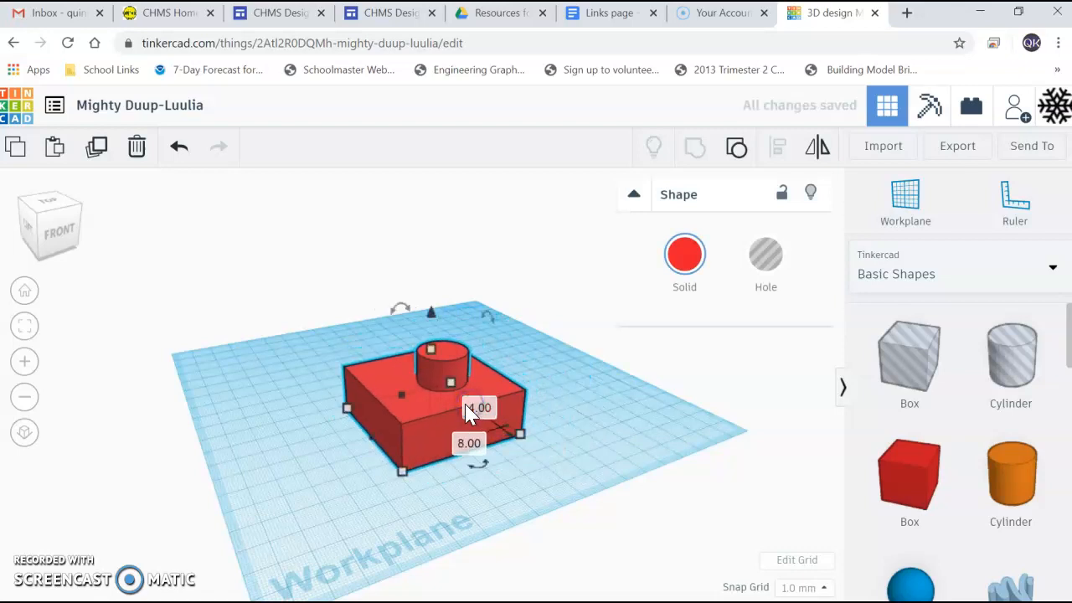
# - Ungroup the box and cylinder and move the red box separately by about 8 by 2 mm
pyautogui.click(737, 151)
pyautogui.moveTo(450, 367)
pyautogui.mouseDown()
pyautogui.moveTo(531, 326)
pyautogui.moveTo(448, 371)
pyautogui.mouseUp()
pyautogui.click(327, 413)
pyautogui.moveTo(410, 419)
pyautogui.mouseDown()
pyautogui.moveTo(318, 423)
pyautogui.moveTo(430, 406)
pyautogui.moveTo(420, 402)
pyautogui.mouseUp()
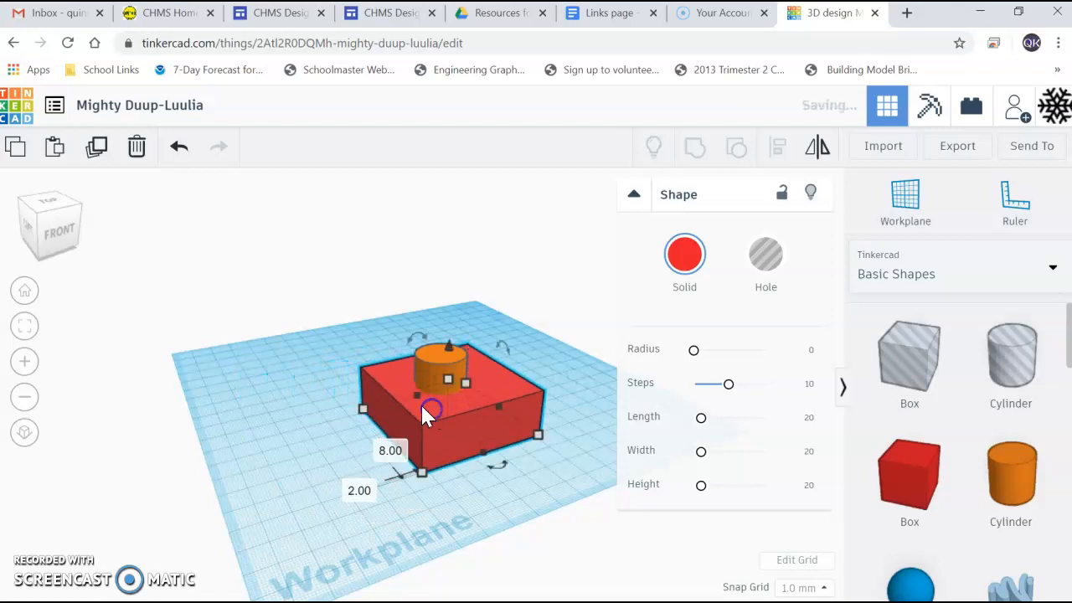
pyautogui.click(288, 338)
# - Reposition the orange cylinder slightly on top of the red box
pyautogui.moveTo(359, 320); pyautogui.dragTo(381, 393, button='right')
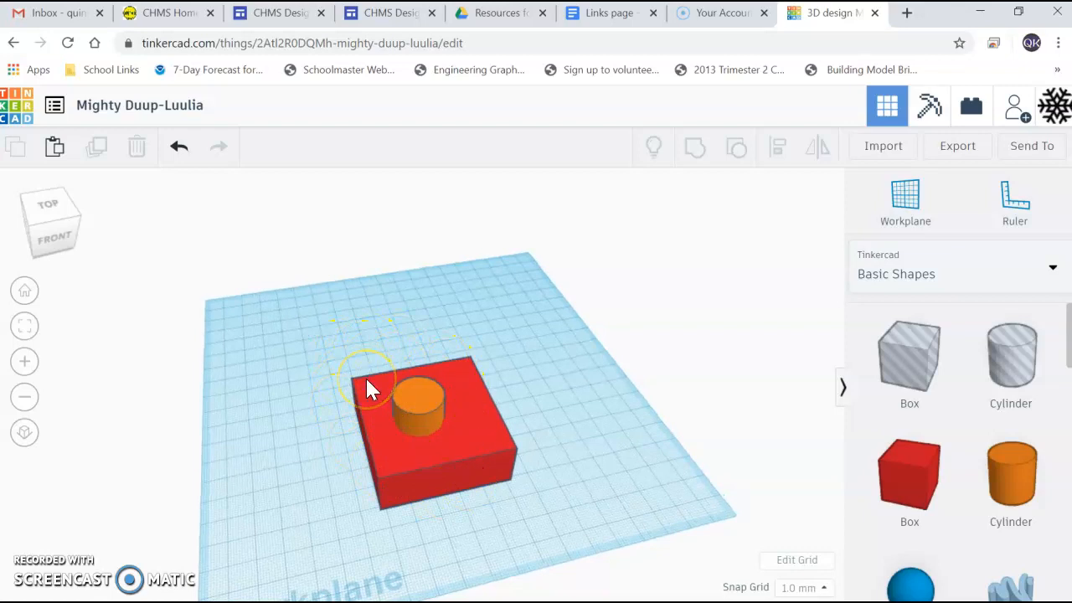
pyautogui.click(412, 400)
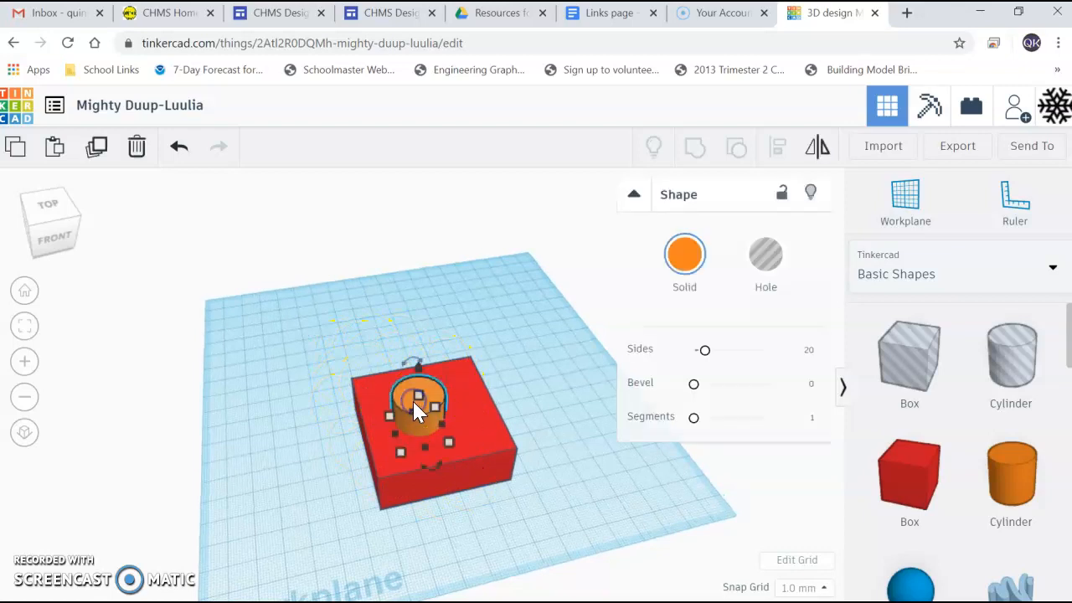
pyautogui.moveTo(404, 398); pyautogui.dragTo(423, 405)
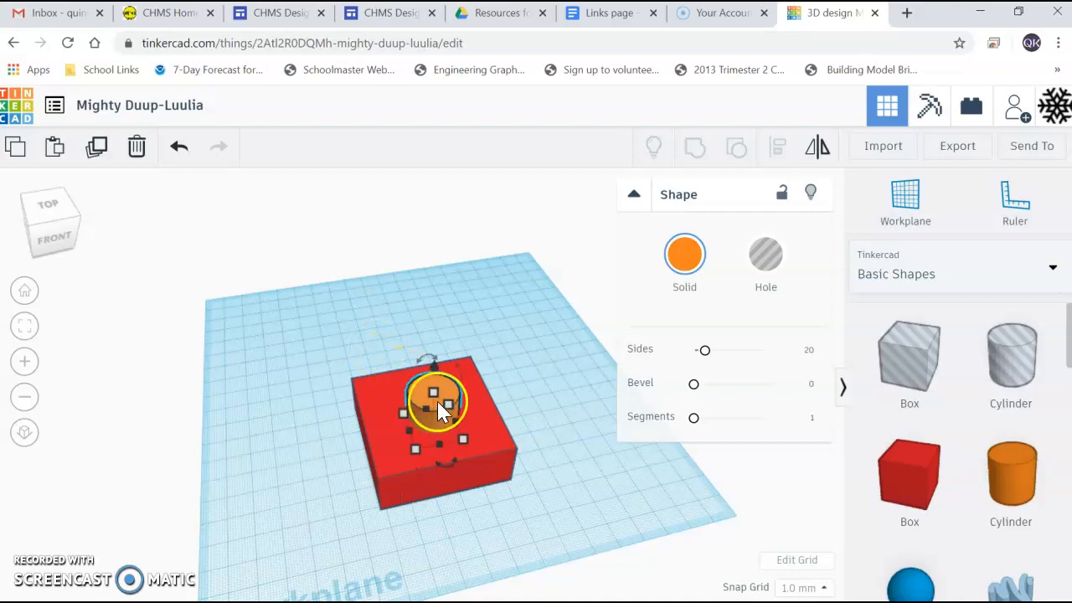
# - Turn the cylinder into a hole and group it with the red box to cut a round recess into its top
pyautogui.click(762, 261)
pyautogui.moveTo(290, 307); pyautogui.dragTo(570, 529)
pyautogui.click(694, 147)
pyautogui.click(288, 423)
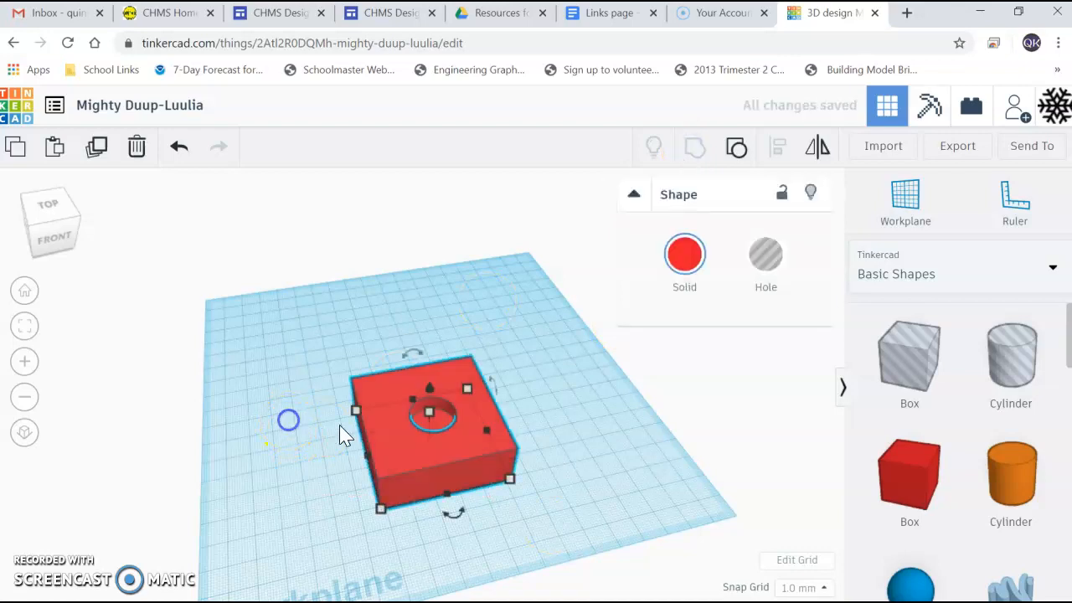
pyautogui.scroll(5, 429, 425)
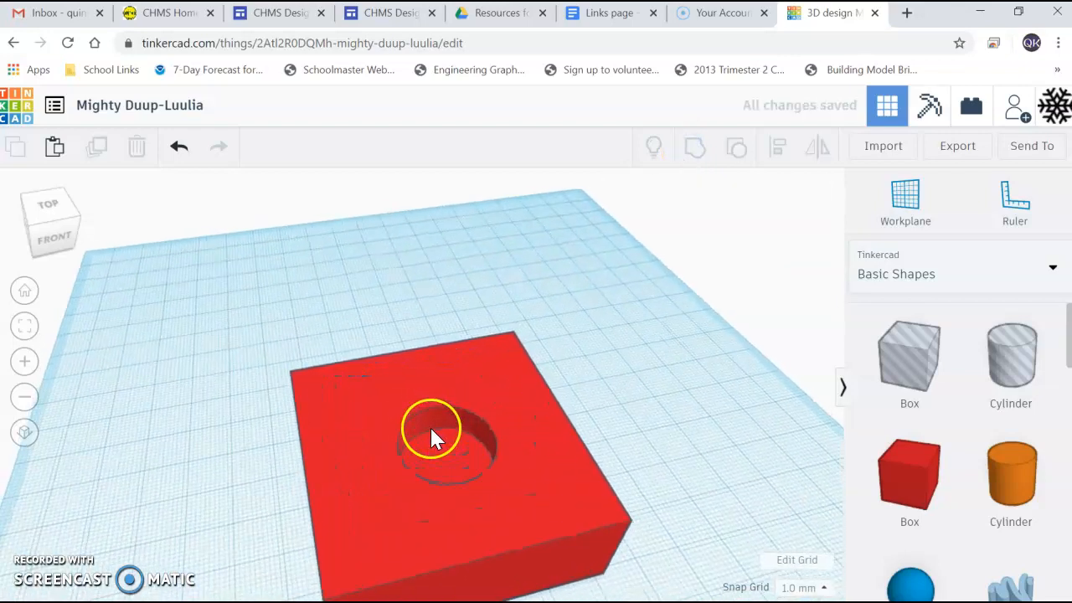
# - Ungroup the red box and hole cylinder, and lower the cylinder so it passes through the box's full thickness
pyautogui.click(415, 505)
pyautogui.click(736, 146)
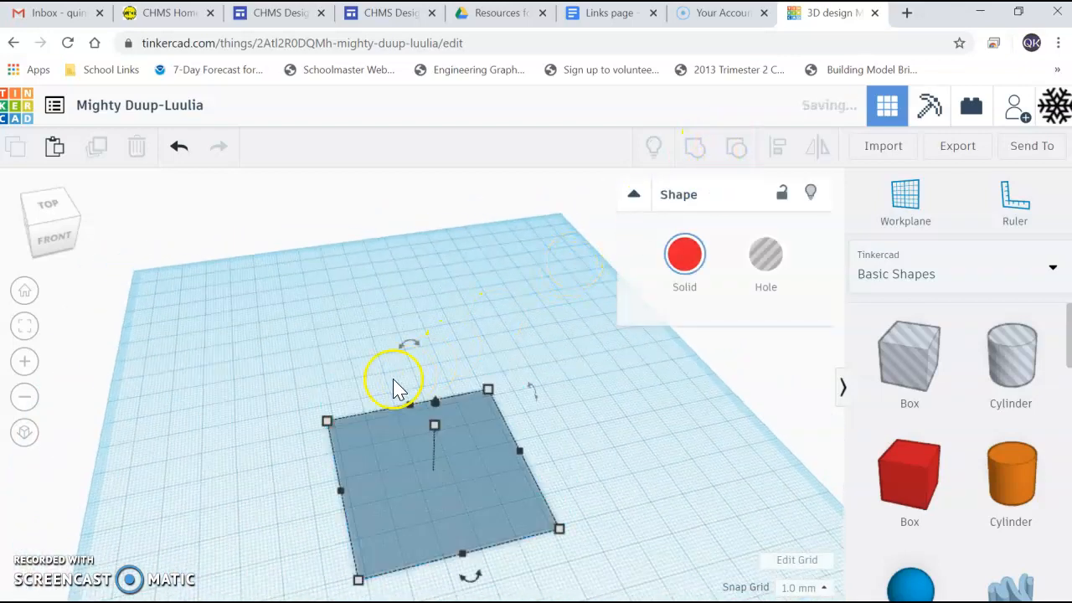
pyautogui.moveTo(285, 369); pyautogui.dragTo(299, 347, button='right')
pyautogui.moveTo(473, 311); pyautogui.dragTo(490, 256)
pyautogui.click(178, 324)
pyautogui.click(451, 335)
pyautogui.moveTo(486, 216); pyautogui.dragTo(468, 313)
pyautogui.click(253, 378)
pyautogui.moveTo(254, 378); pyautogui.dragTo(317, 303, button='right')
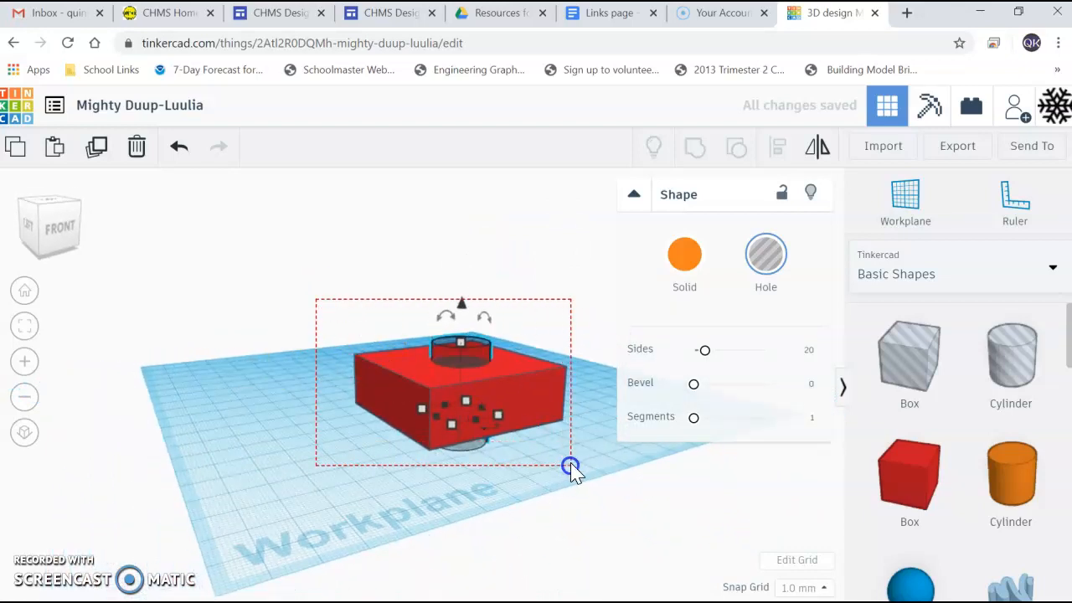
# - Group the box with the hole cylinder to cut a through hole, and move the part about 3 by 23 mm across the workplane
pyautogui.hotkey('ctrl', 'a')
pyautogui.click(698, 144)
pyautogui.moveTo(301, 378); pyautogui.dragTo(261, 433, button='right')
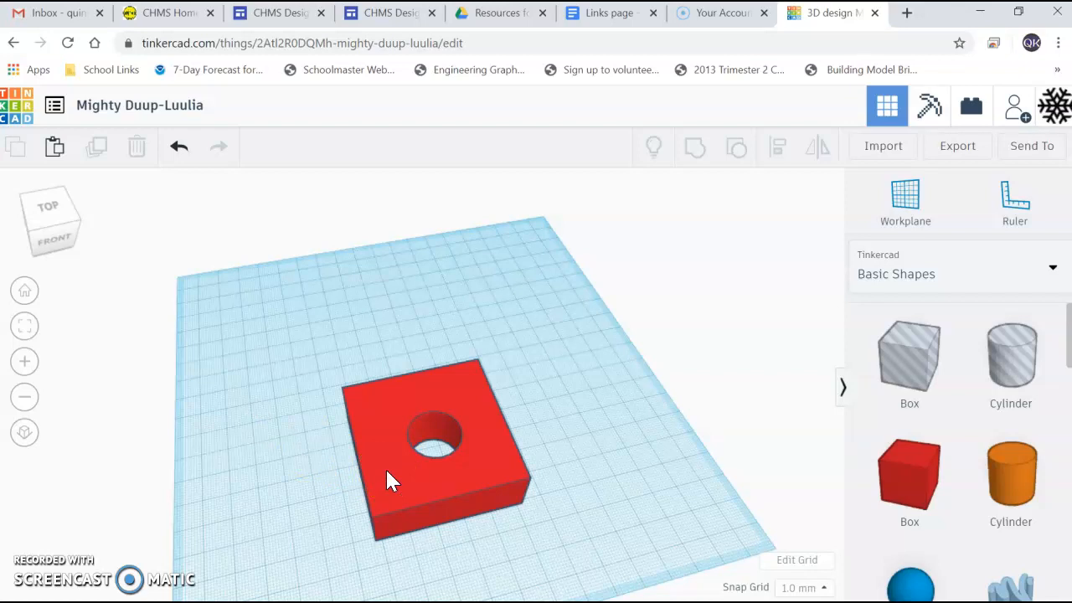
pyautogui.moveTo(386, 471); pyautogui.dragTo(379, 415)
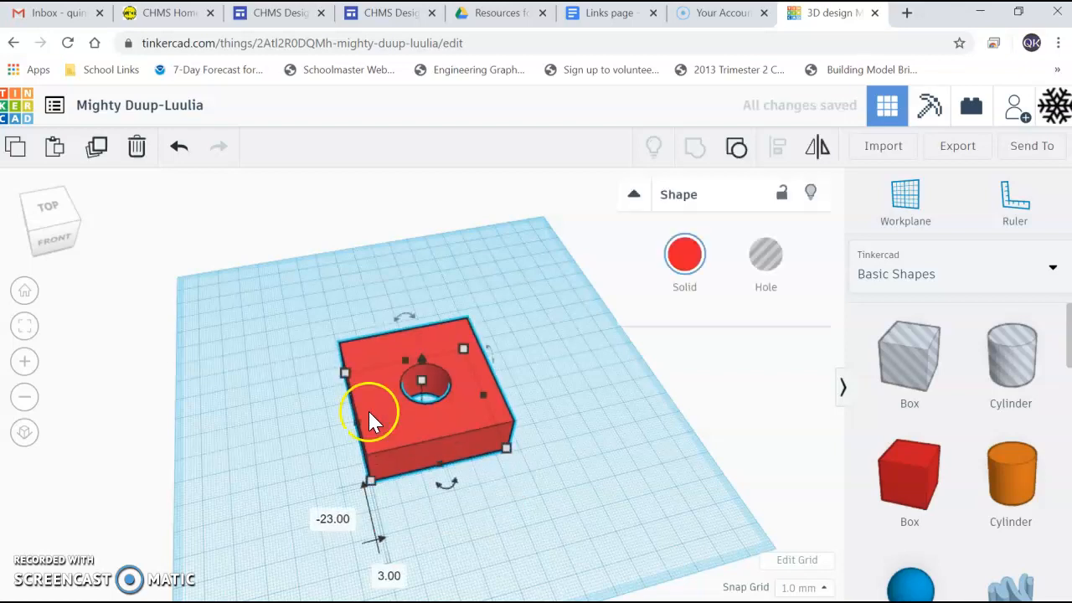
pyautogui.click(29, 294)
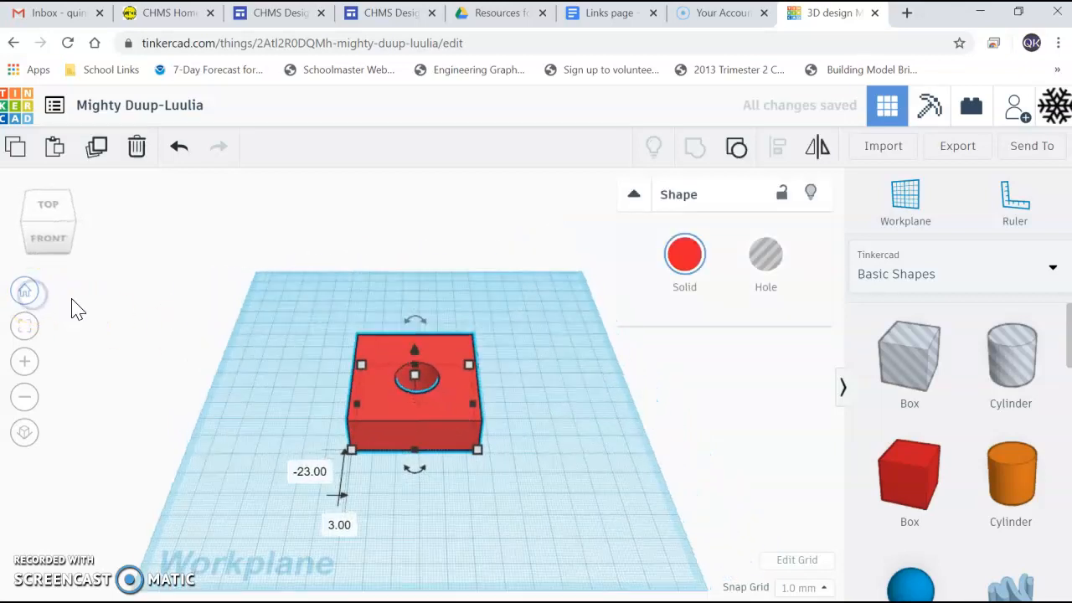
# - Leave the editor for the designs dashboard and locate the Mighty Duup-Luulia design among the recent designs
pyautogui.click(14, 113)
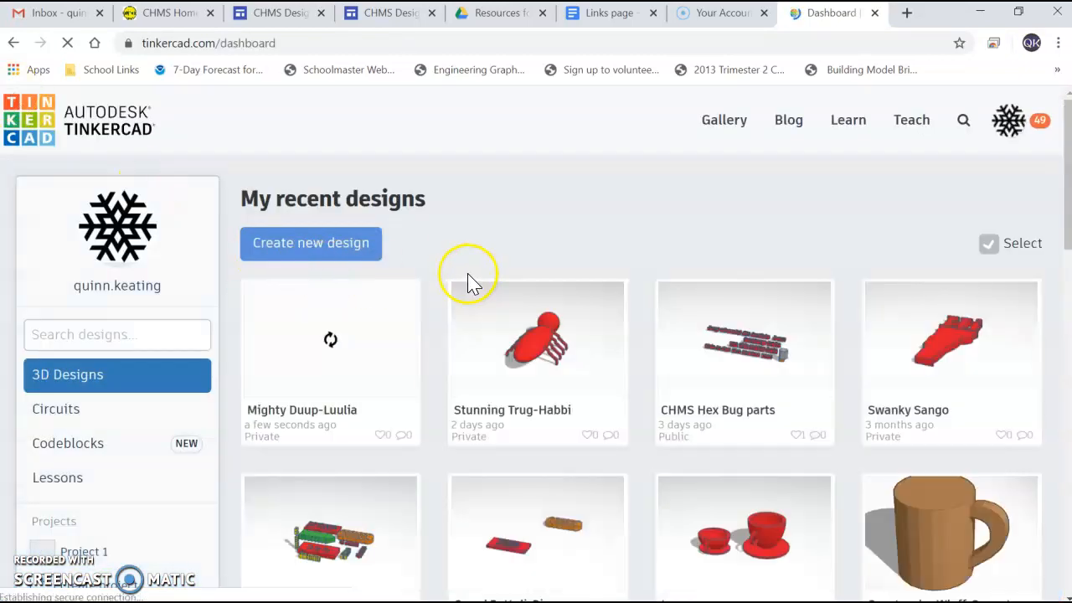
pyautogui.moveTo(335, 349)
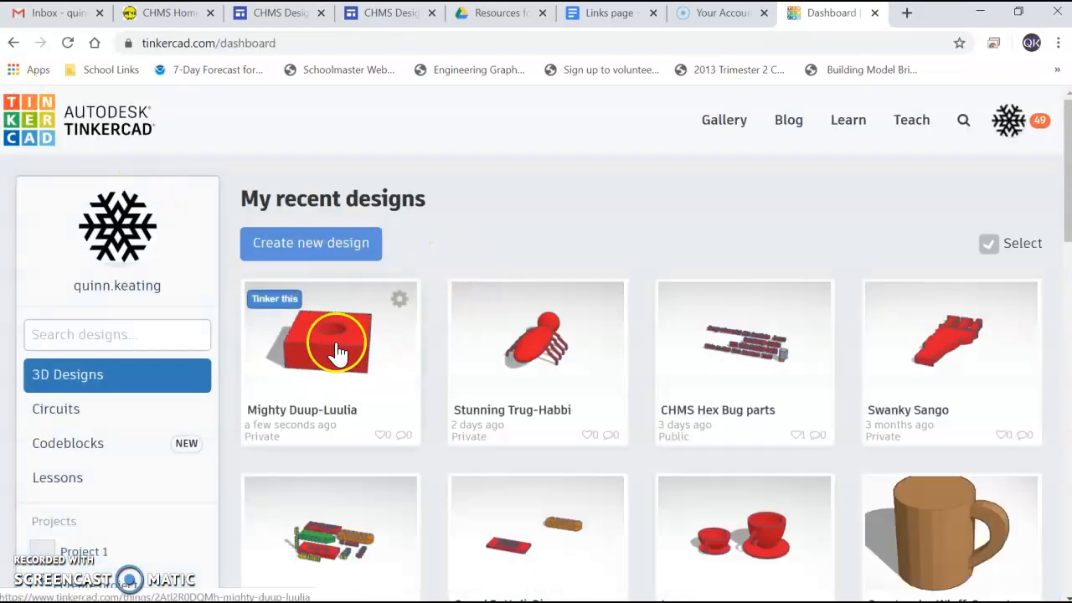